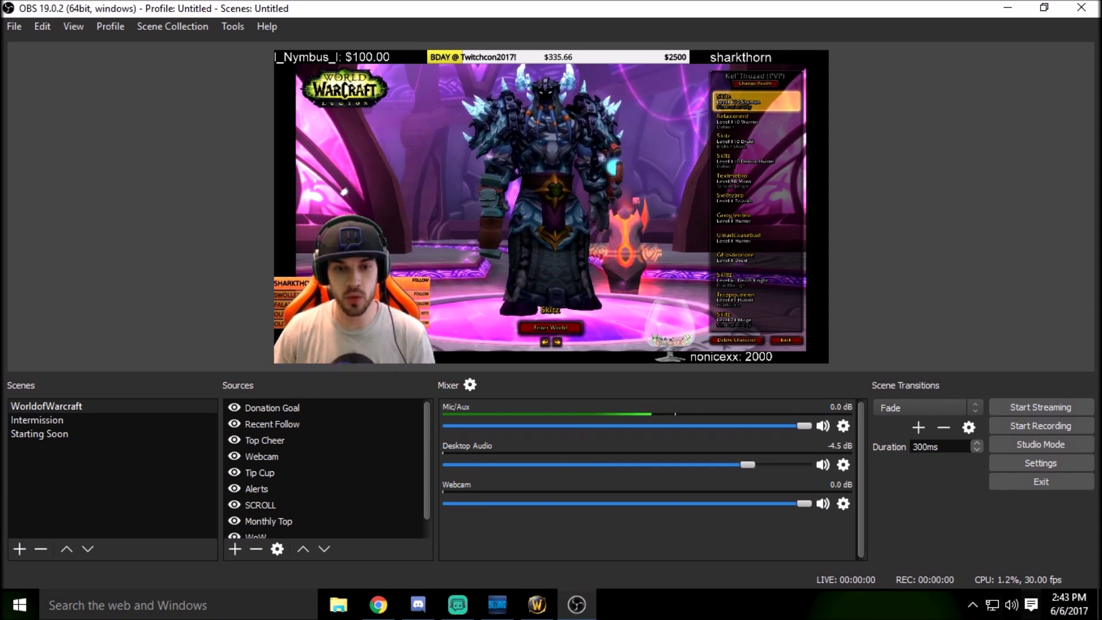
click(378, 604)
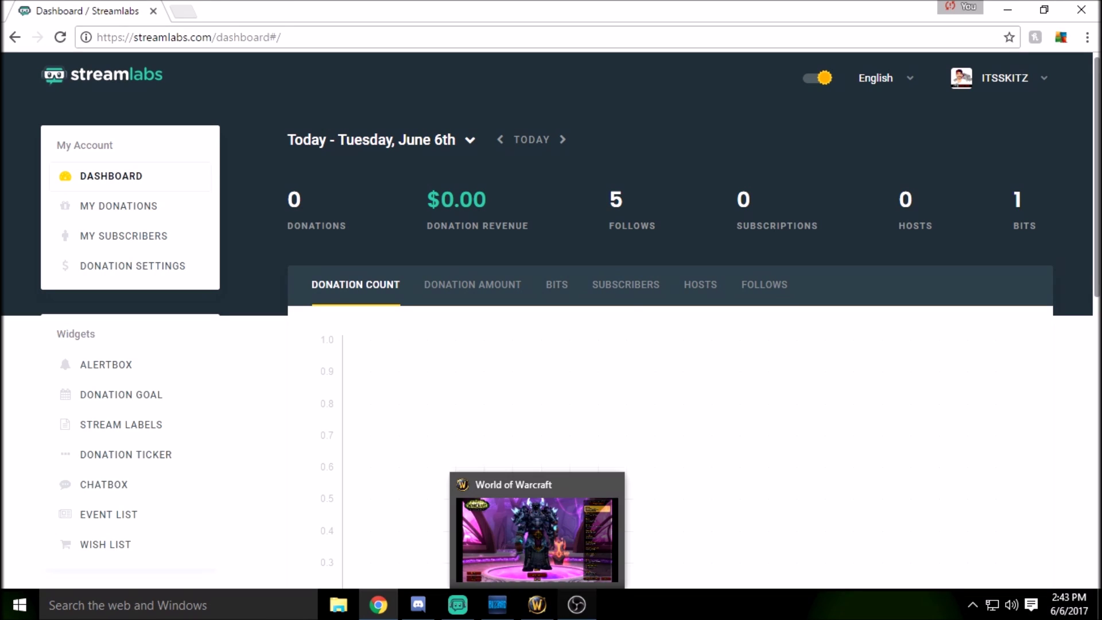
click(577, 604)
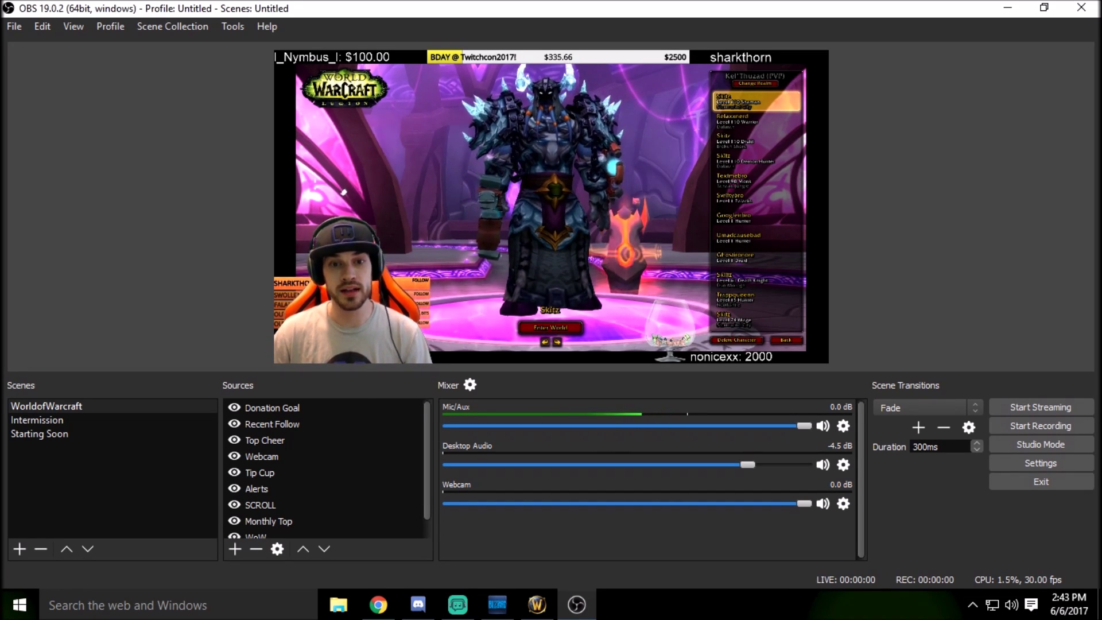
Step: Switch to the OBS scene collection and select its WoW scene
click(172, 26)
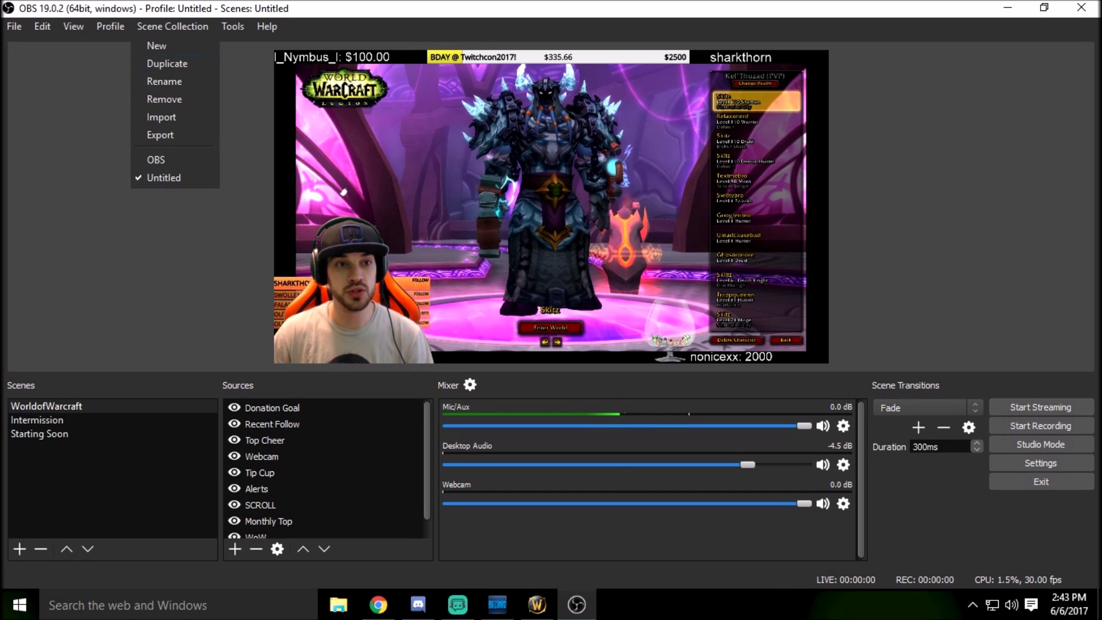
key(Return)
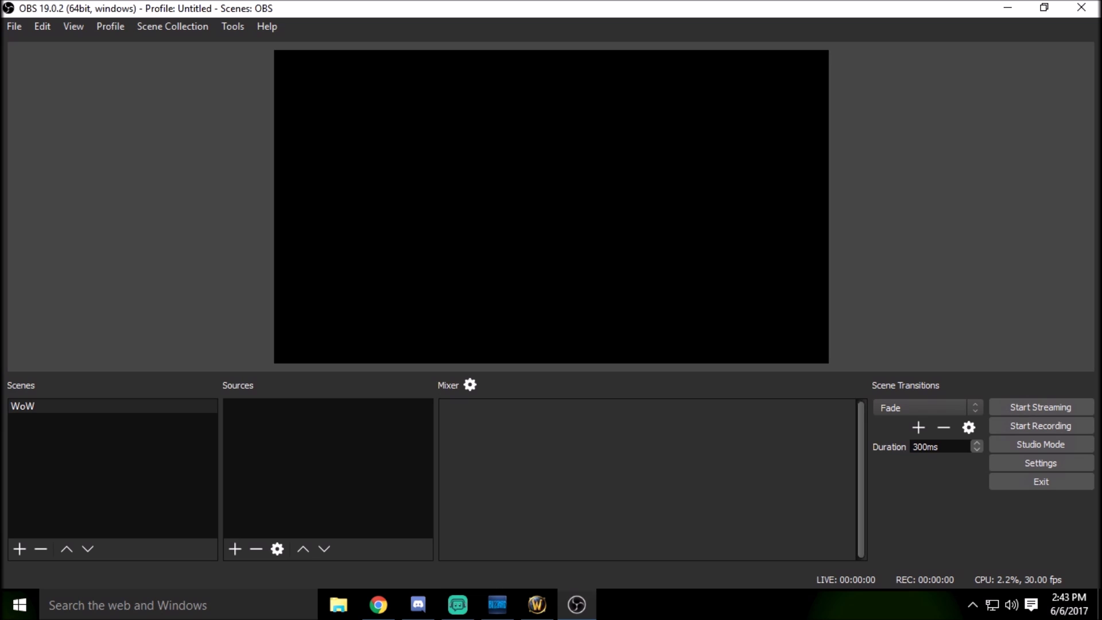
click(23, 406)
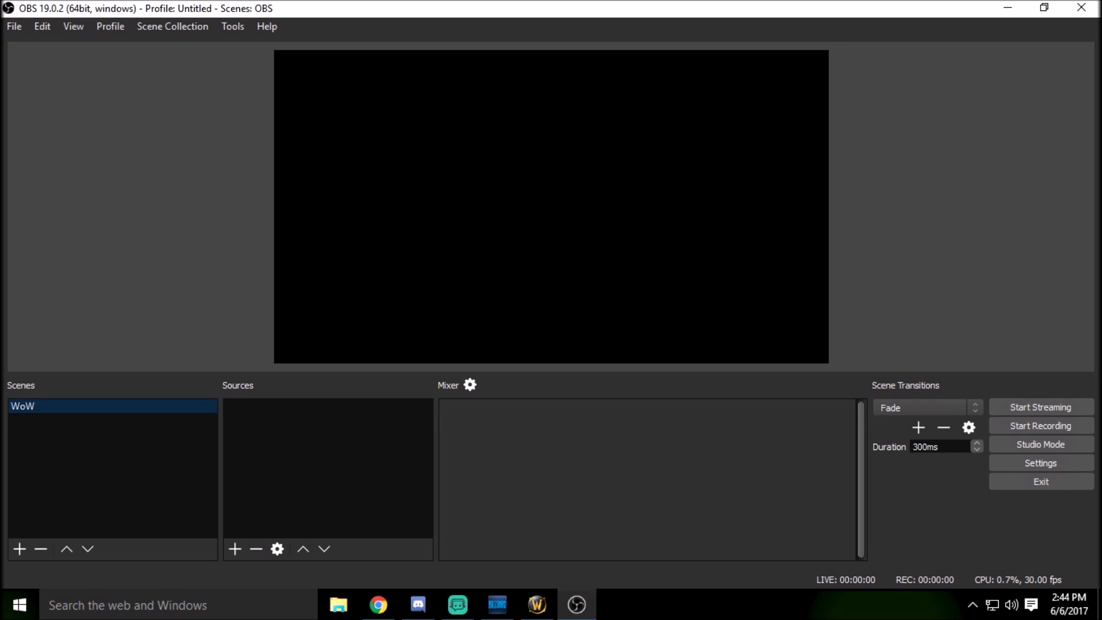
Step: Add a new Game Capture source named Warcraftttt to the WoW scene
click(537, 605)
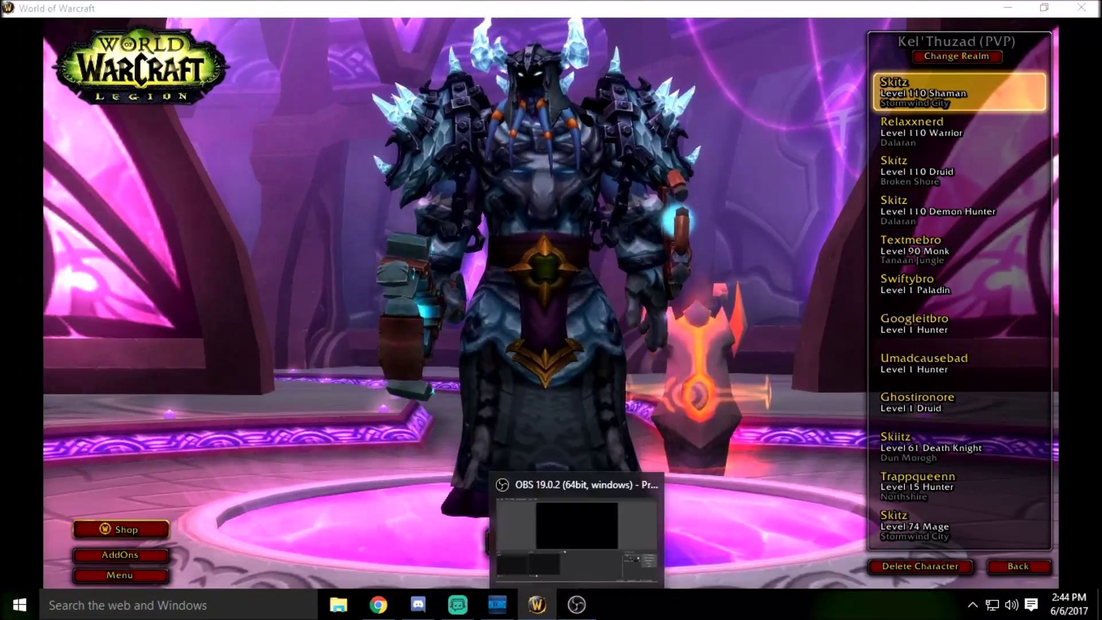
click(576, 604)
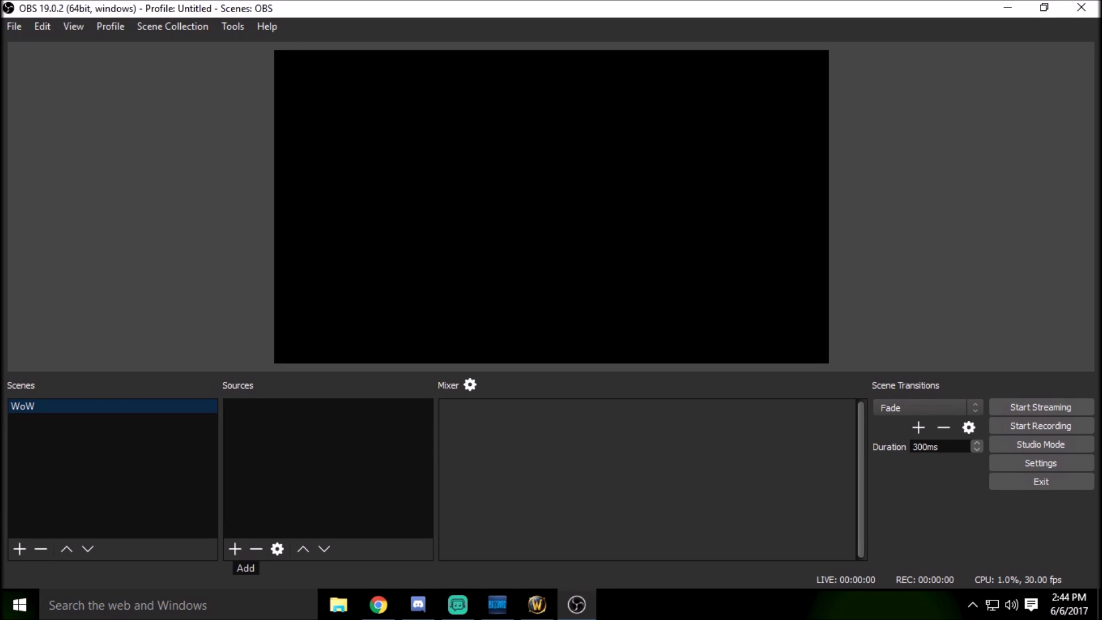
right_click(251, 432)
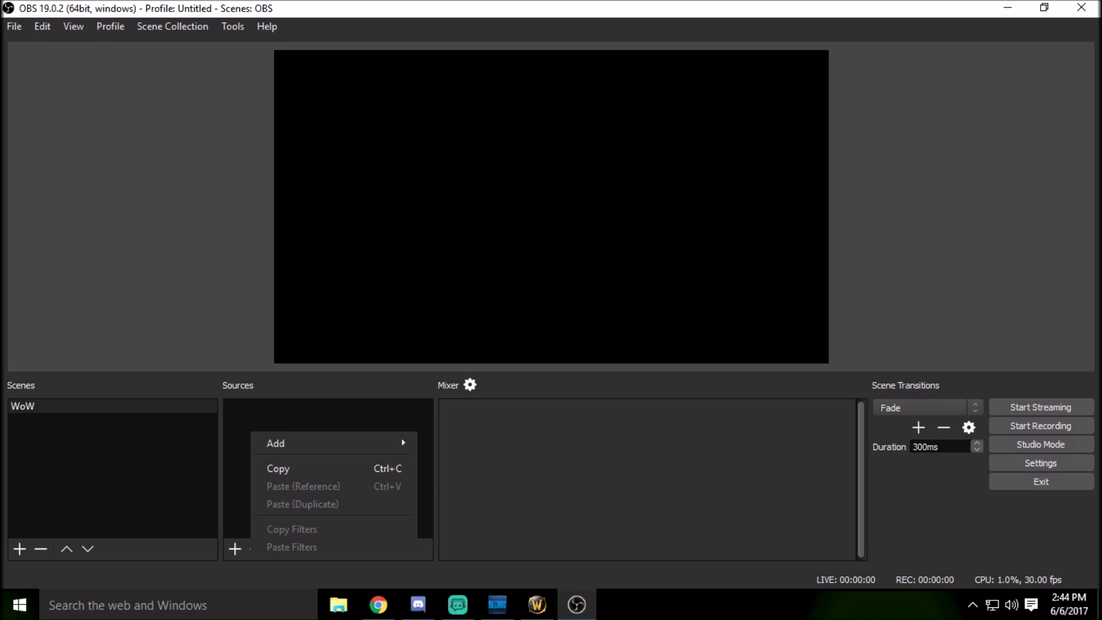
mouse_move(333, 443)
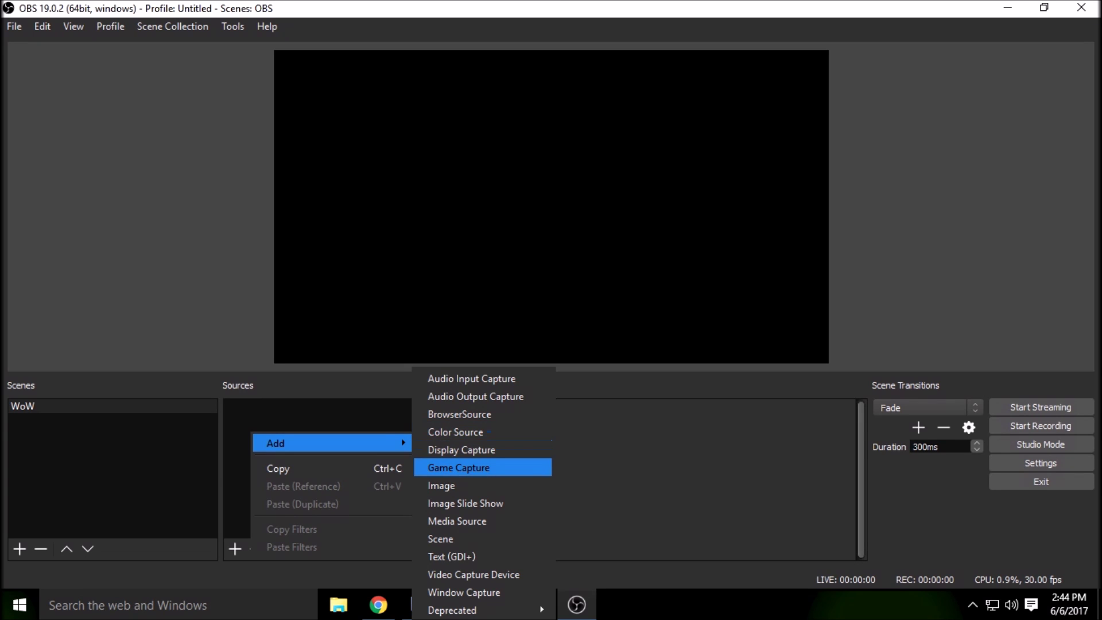
click(459, 467)
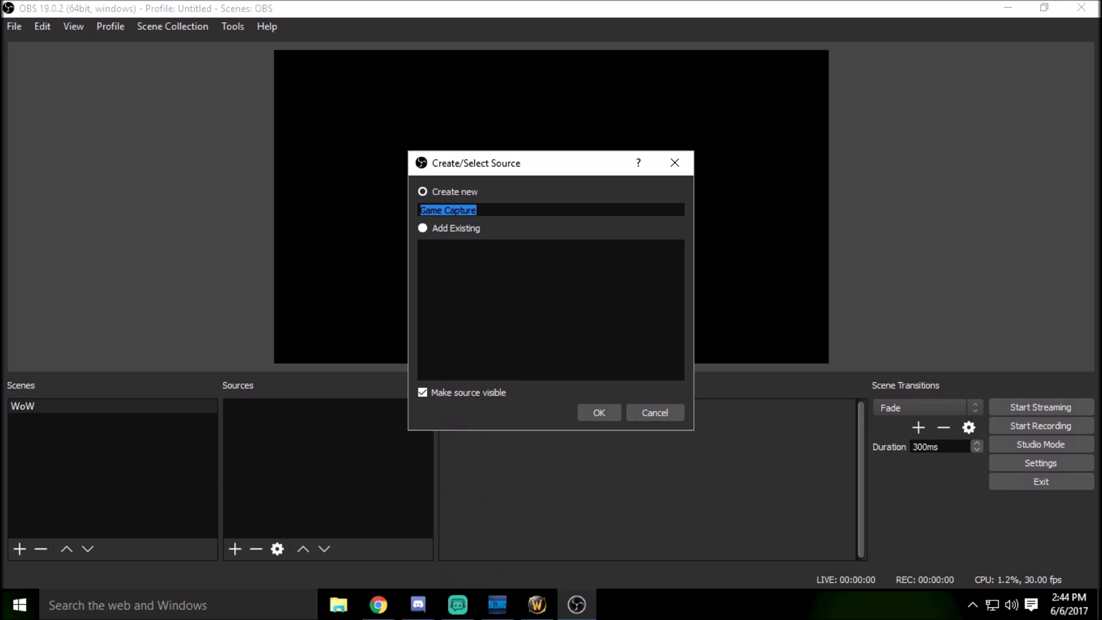
text(Warcraftttt)
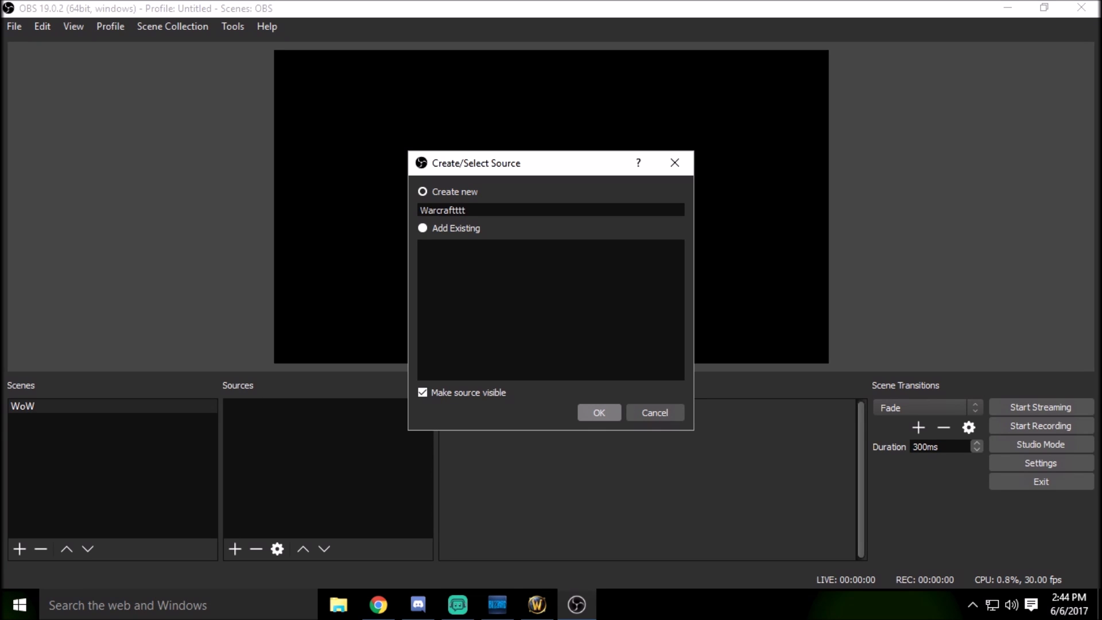
click(599, 412)
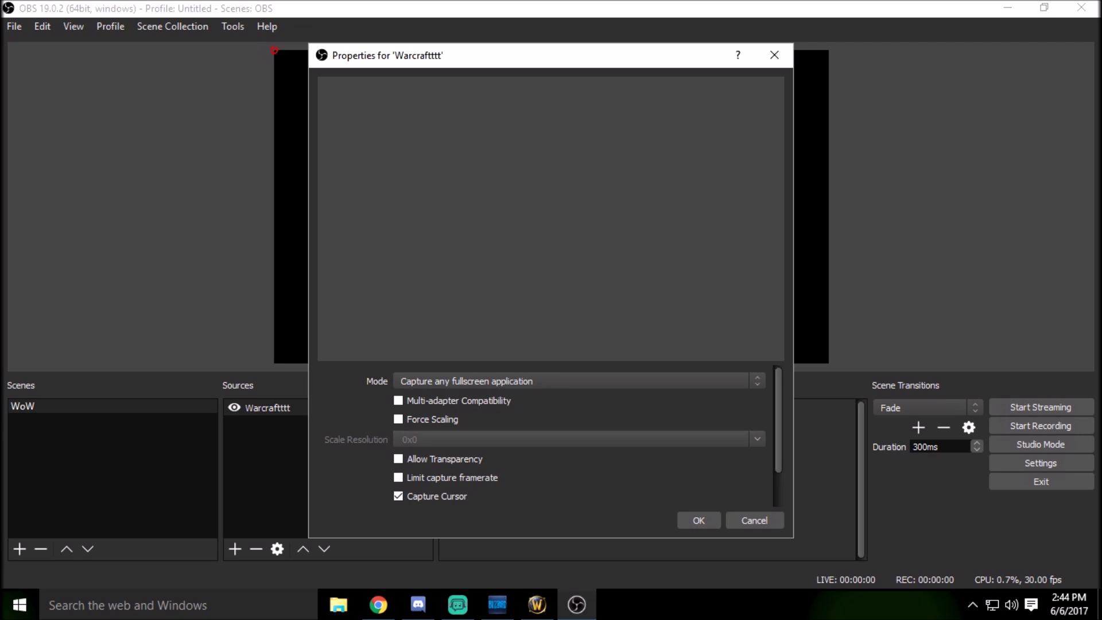
Step: Configure the game source to capture a specific window, choosing [Wow-64.exe]: World of Warcraft
click(579, 381)
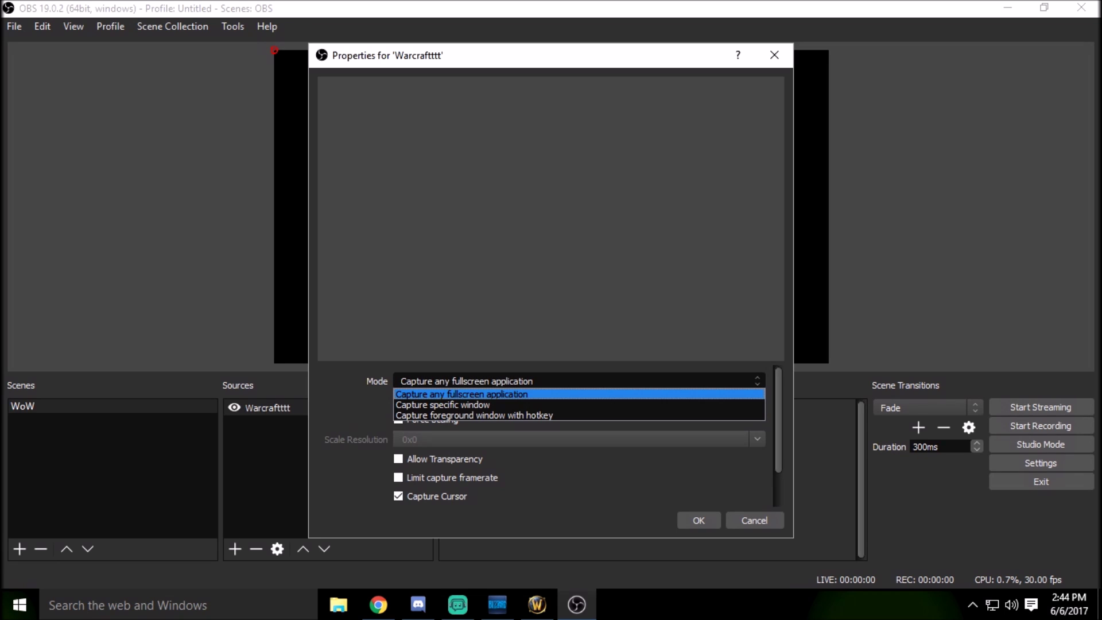
key(Down)
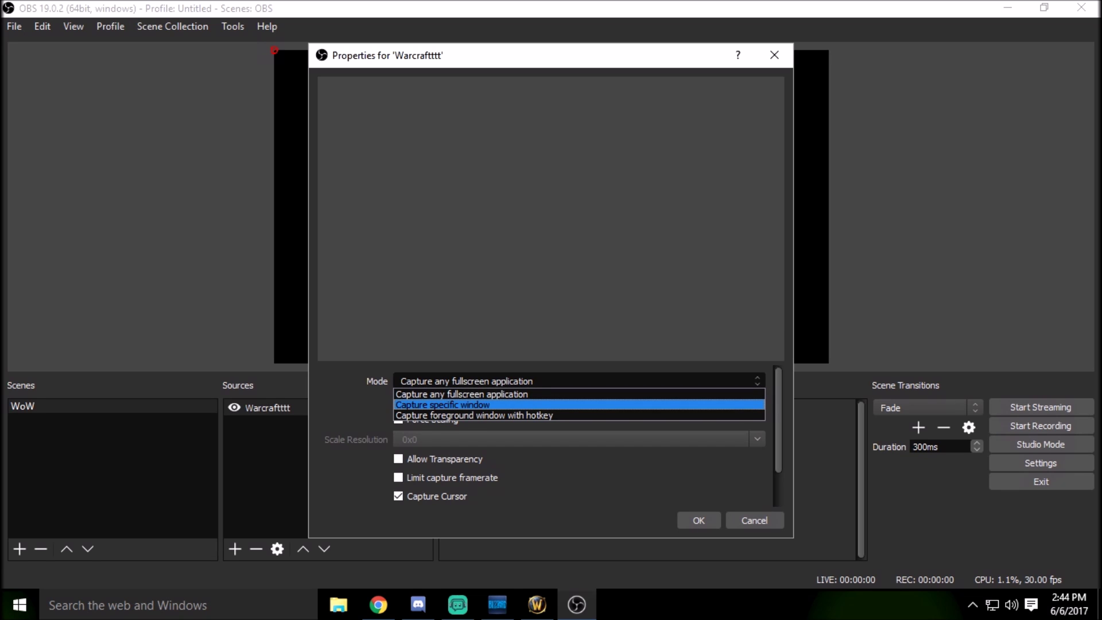
key(Return)
click(582, 361)
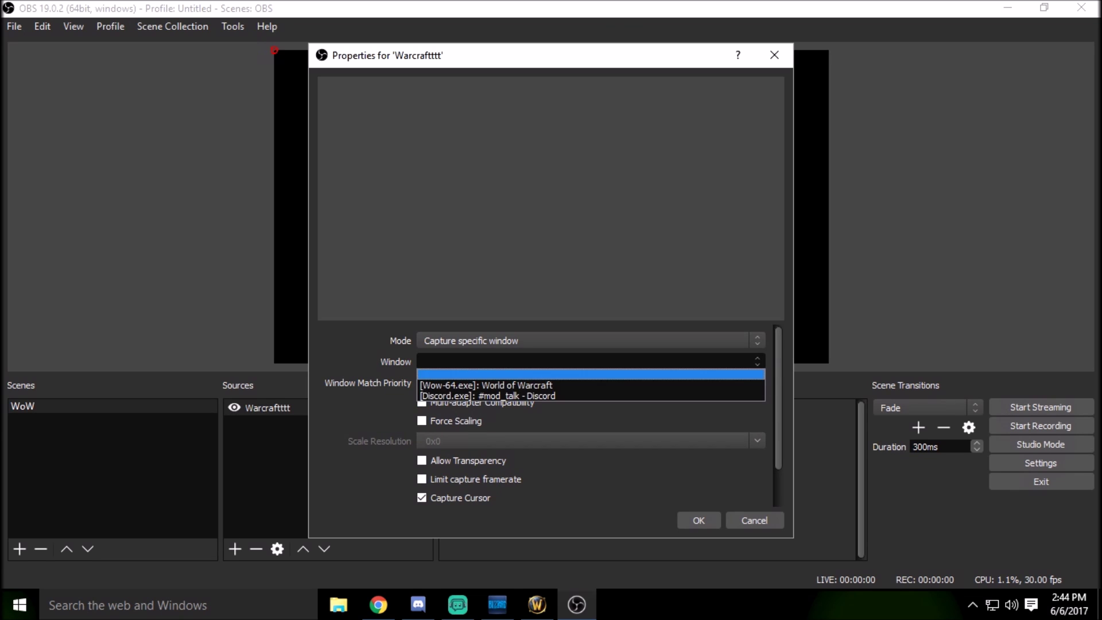
key(Return)
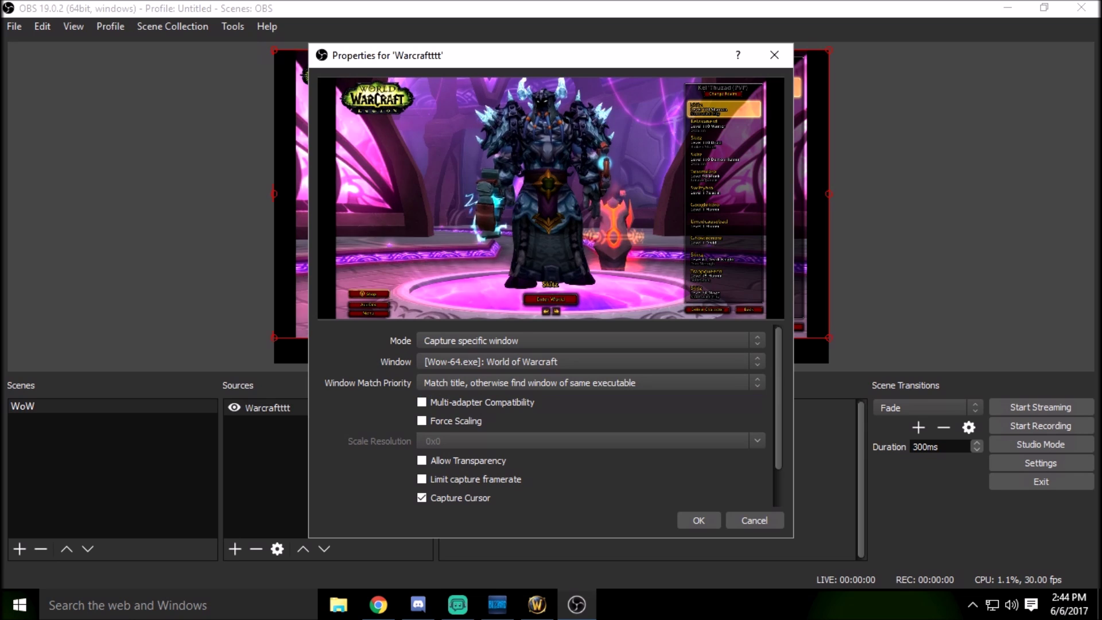
key(Return)
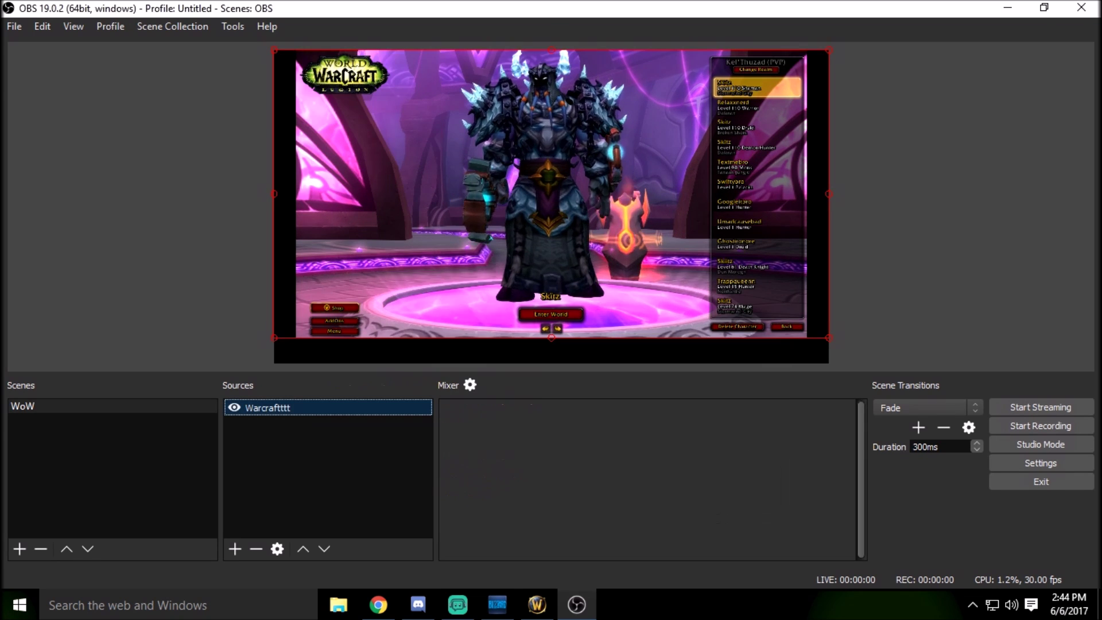
Step: Enlarge and reposition the game capture so it fills the whole preview canvas
drag(551, 195, 551, 221)
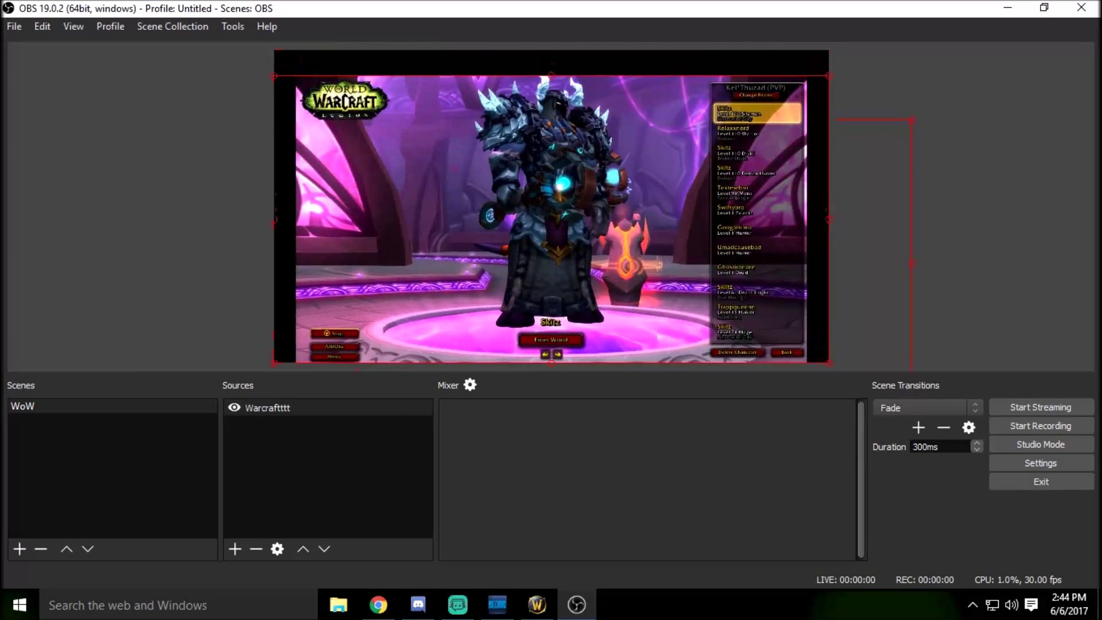
drag(828, 75, 848, 66)
drag(561, 215, 561, 198)
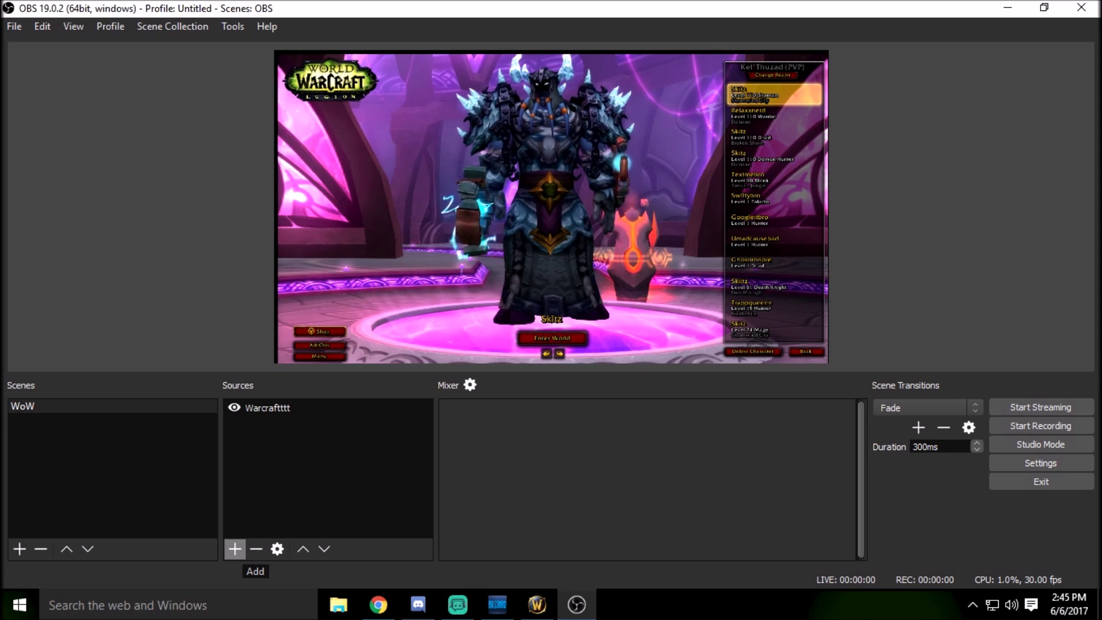
Step: Add a new Image source named Overlayyyy to the scene
click(233, 549)
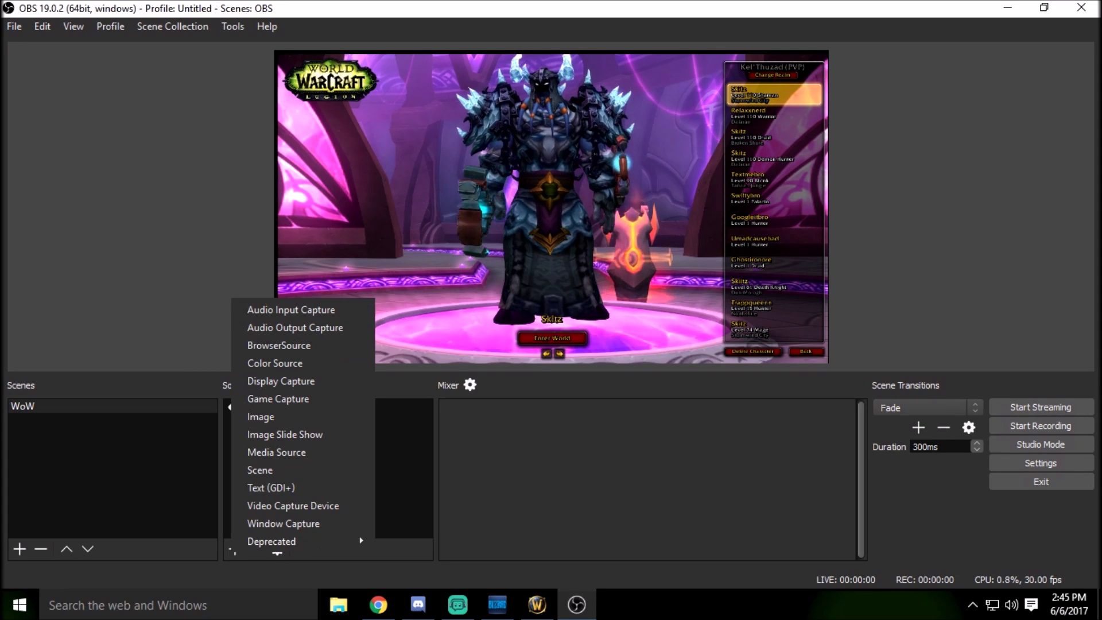
click(320, 441)
right_click(320, 441)
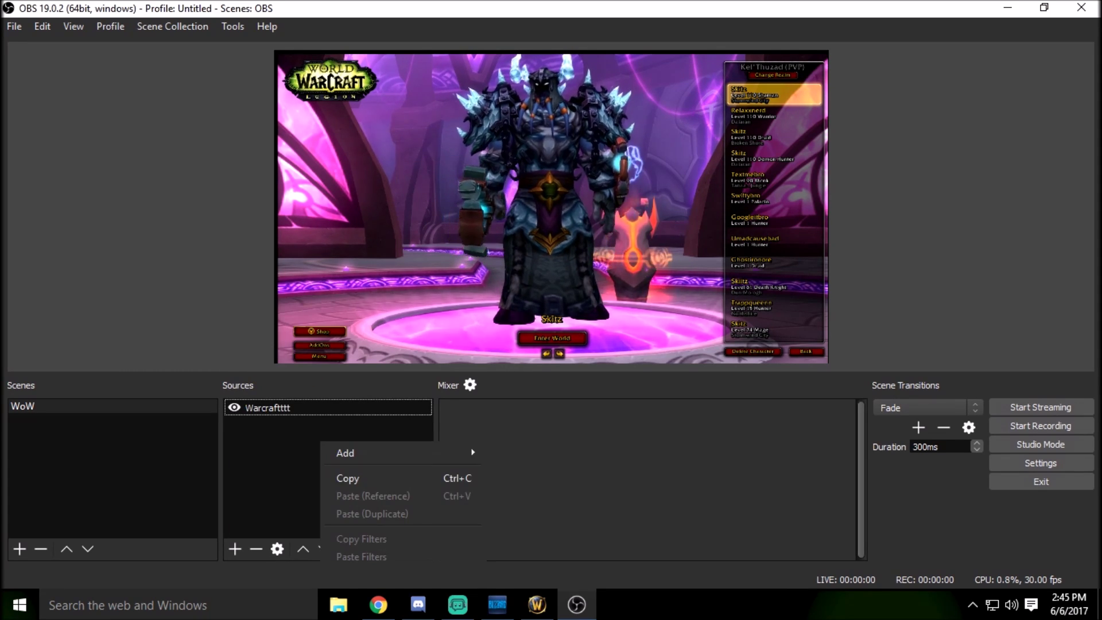
mouse_move(373, 452)
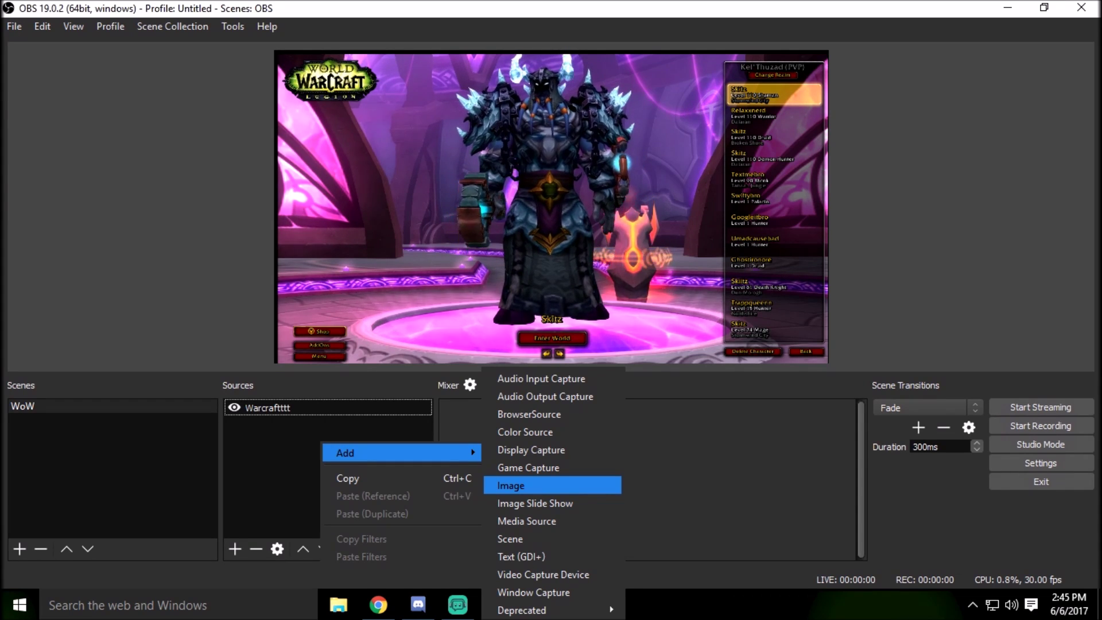
click(511, 485)
text(Overlayyyy)
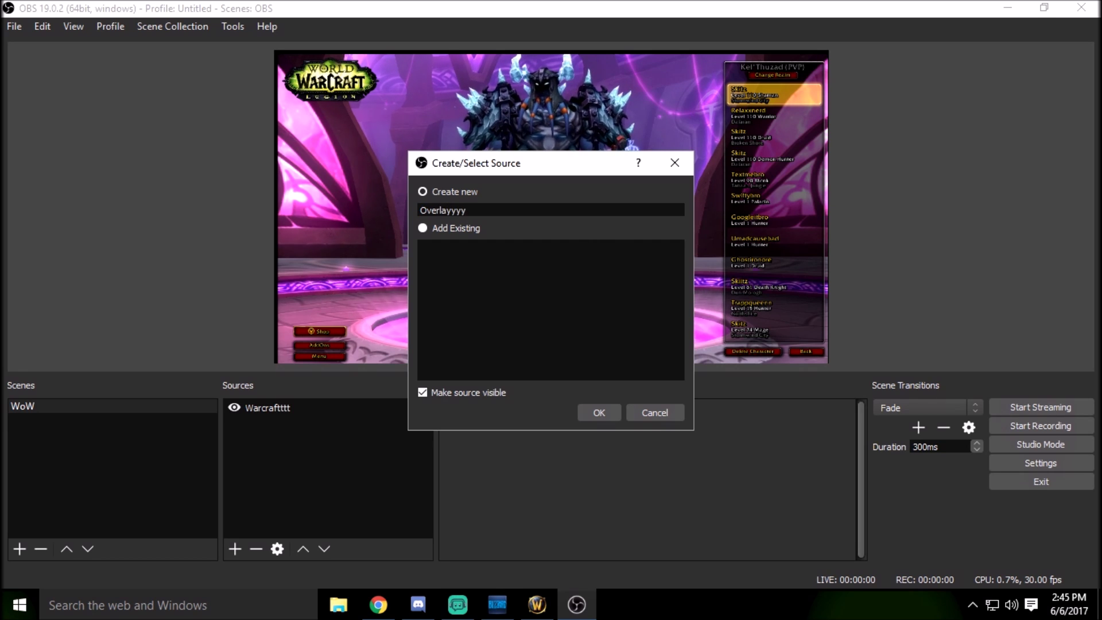
key(Return)
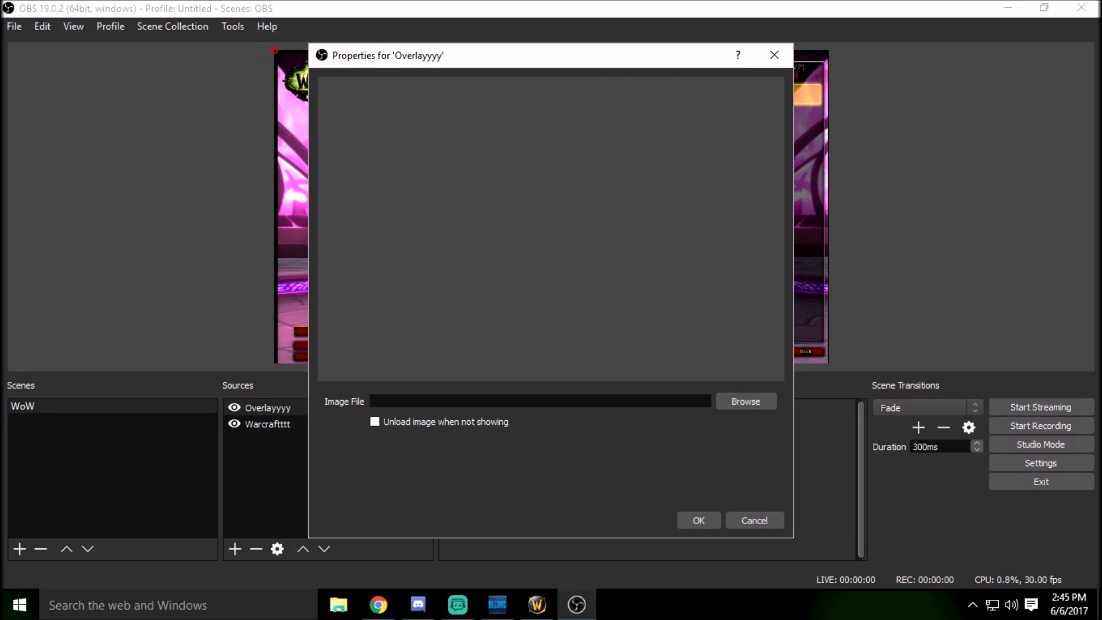
Step: Search the Downloads folder for "over" and load Skitz Honor Overlay Centred Text.png as the overlay's image file
click(745, 401)
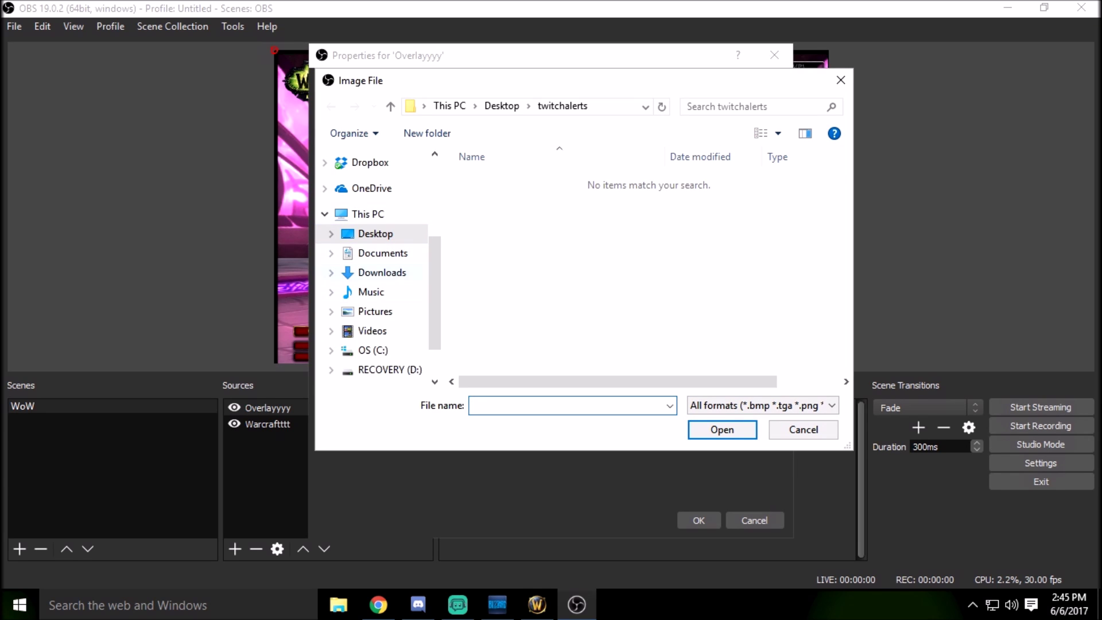
click(382, 273)
click(753, 107)
text(over)
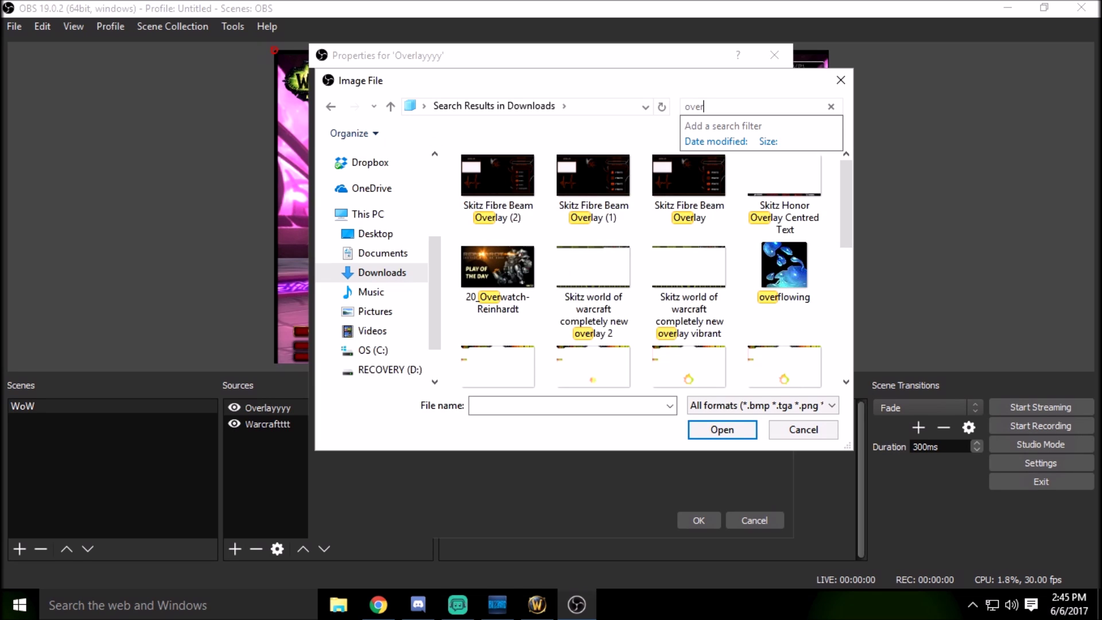
double_click(784, 184)
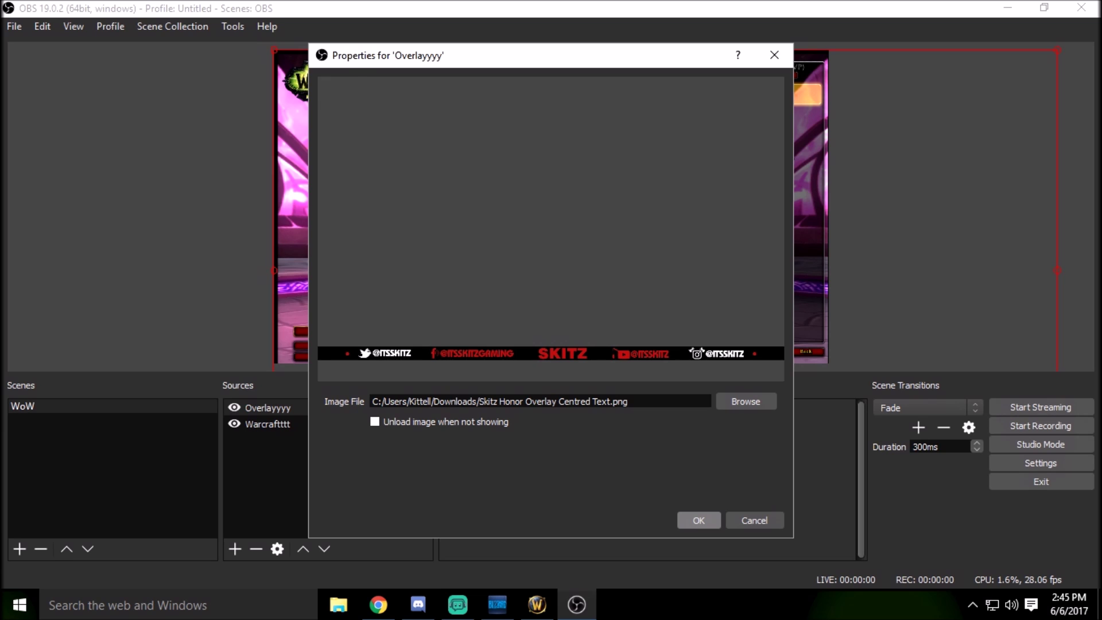
key(Return)
Step: Scale the overlay image down to the canvas width and align its banner with the canvas's bottom edge
drag(574, 321, 385, 95)
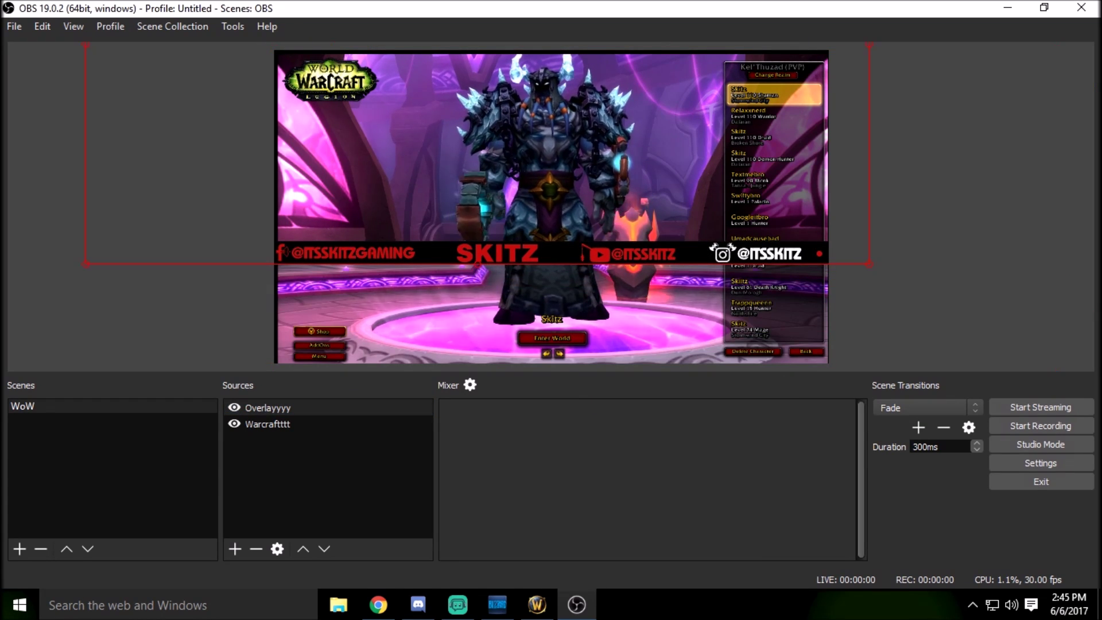
drag(868, 264, 720, 183)
drag(660, 155, 767, 333)
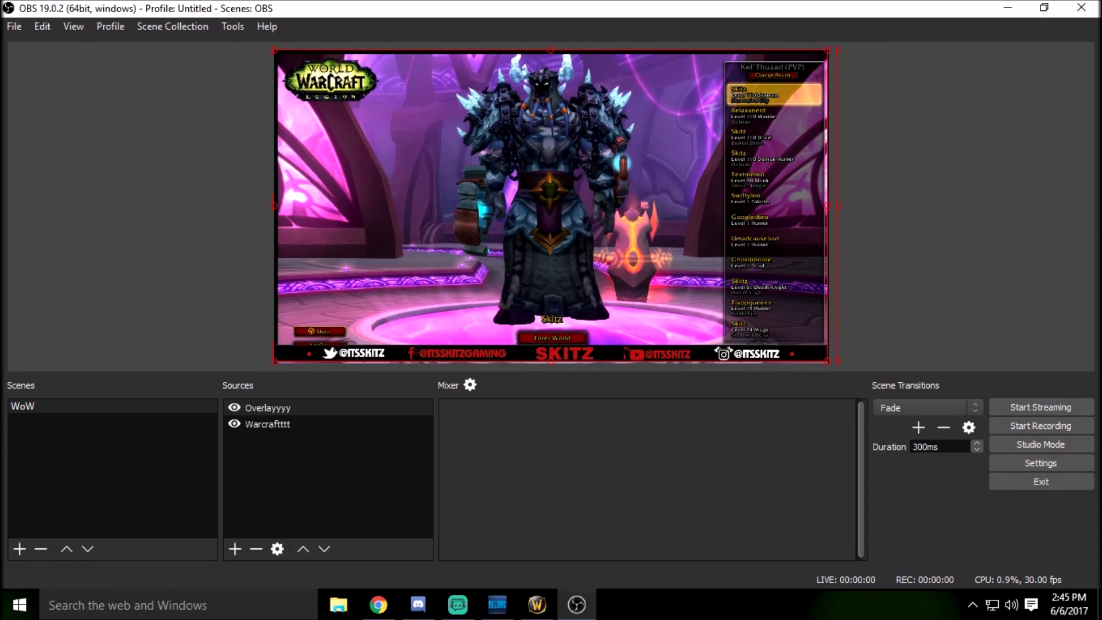
click(895, 304)
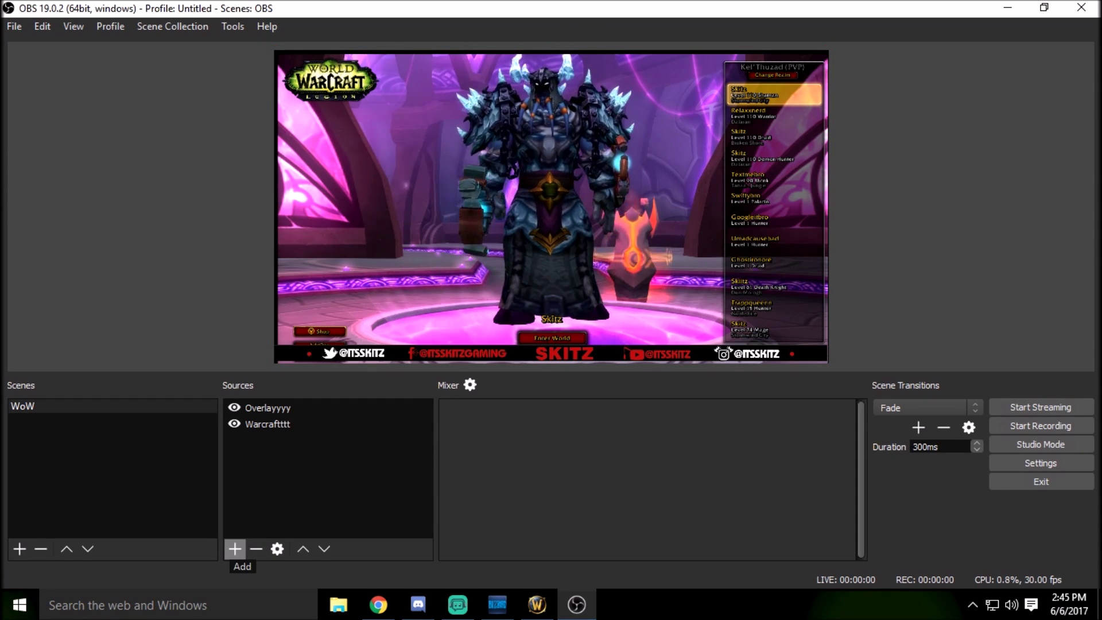
Step: Add a Video Capture Device source named Webcammm and place it in the canvas's bottom-left corner
click(235, 548)
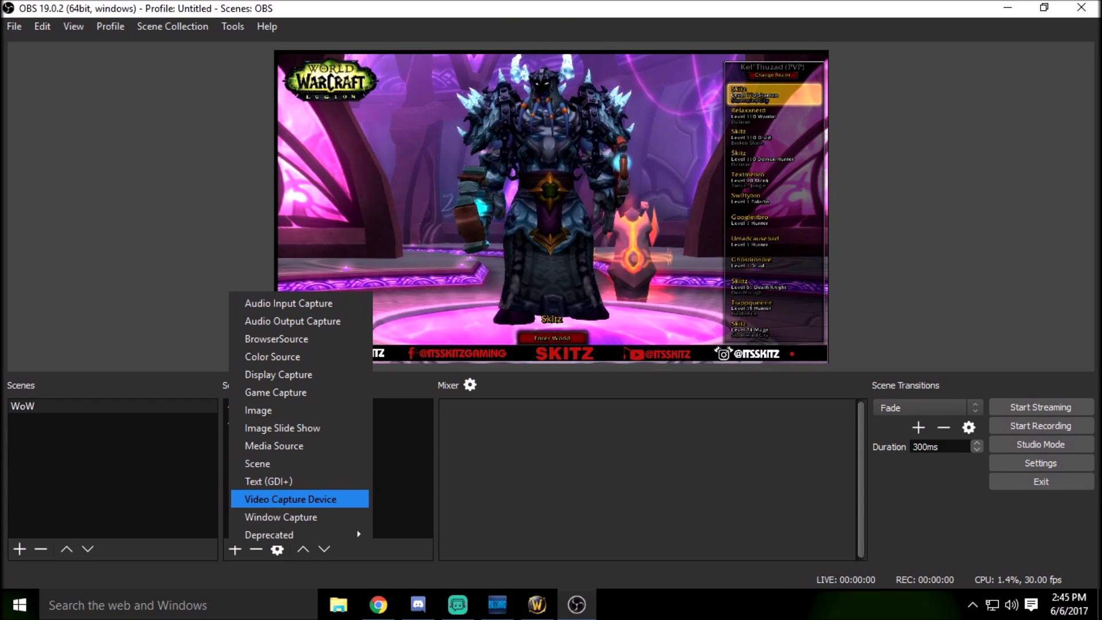
click(290, 499)
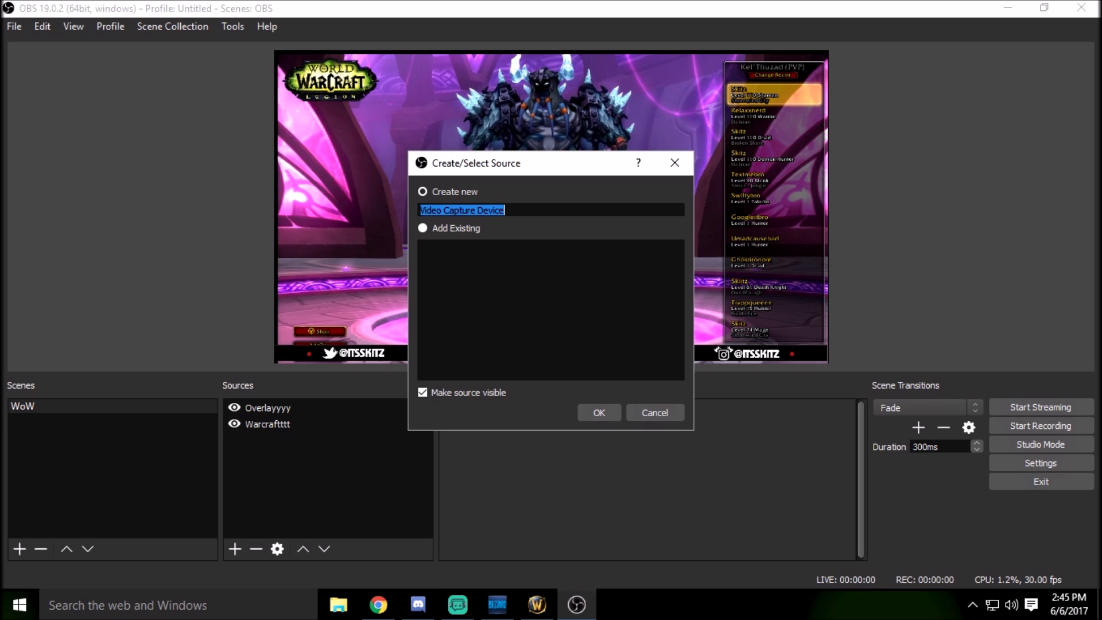
text(Webcammm)
key(Return)
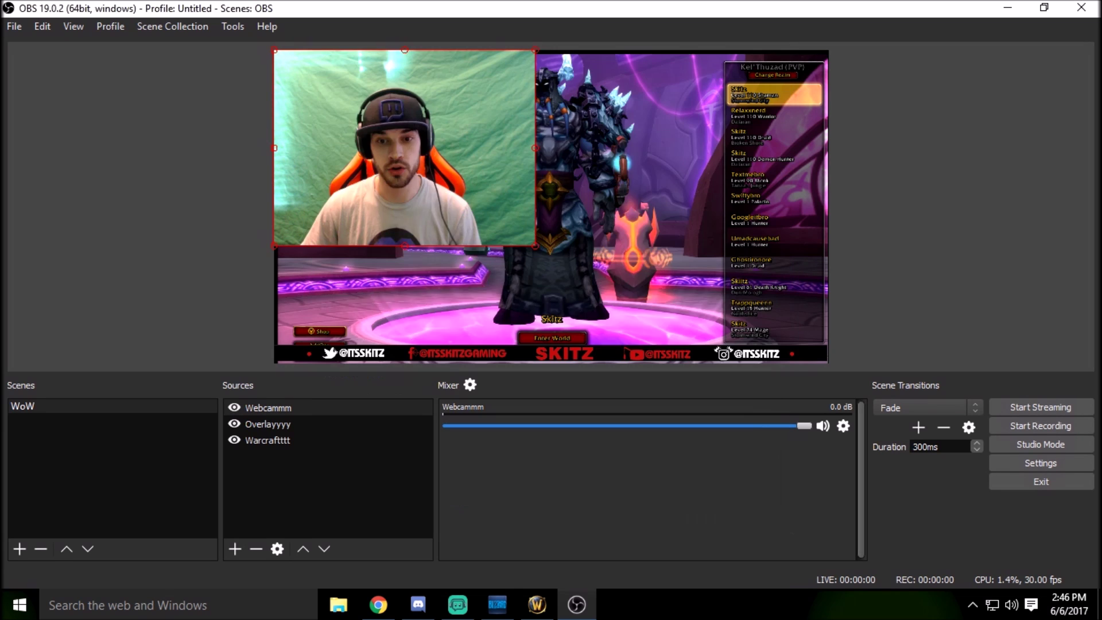
click(699, 520)
drag(404, 148, 404, 265)
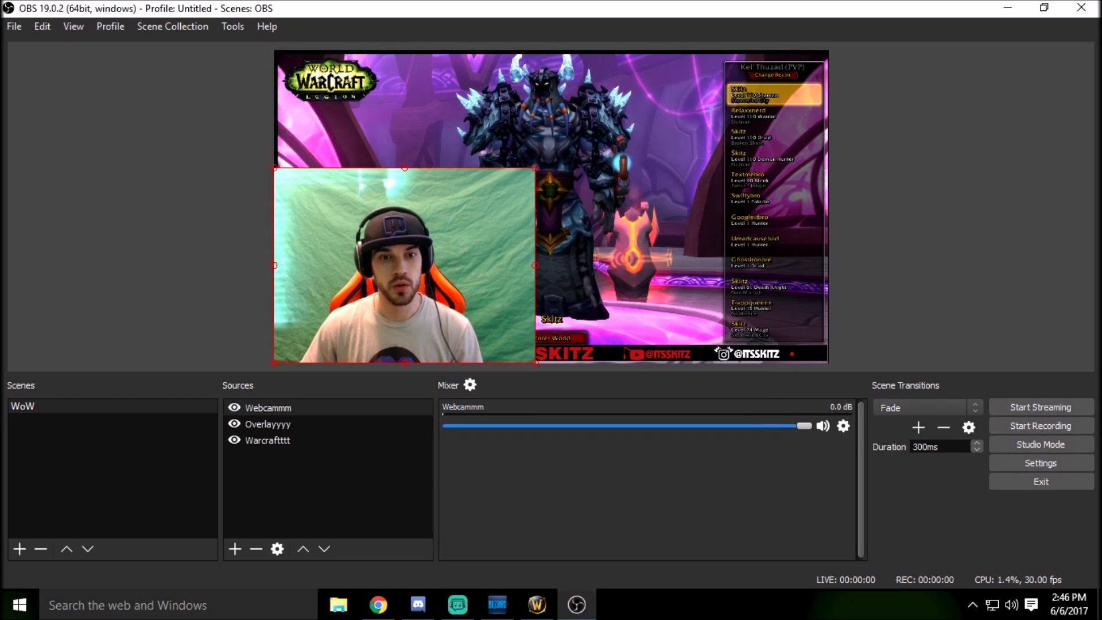
click(172, 258)
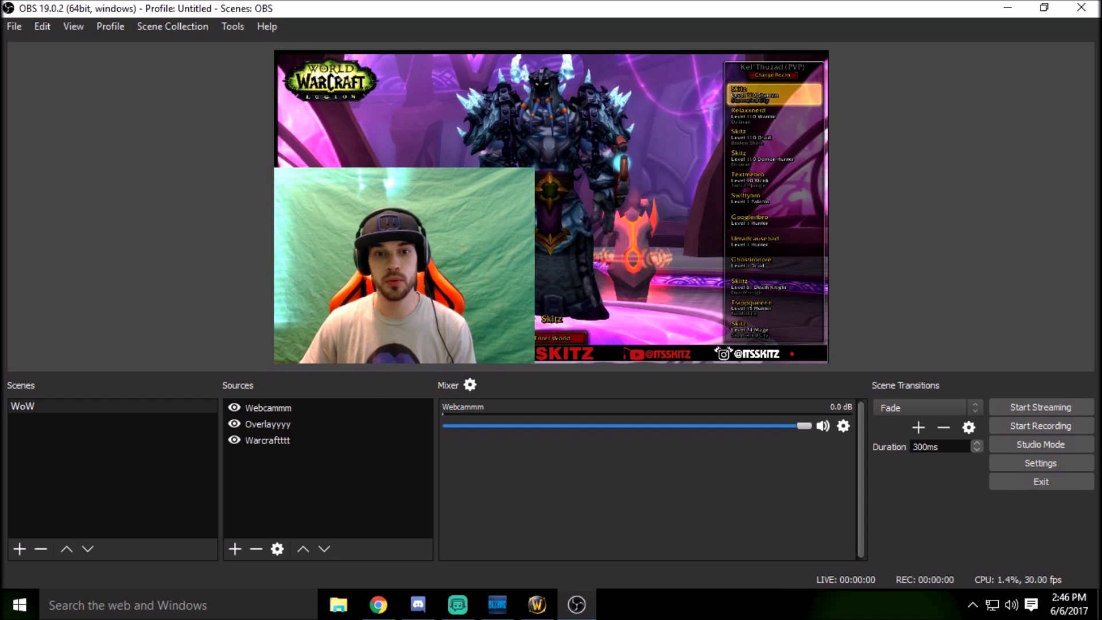
Step: Select the Webcammm source among the scene's sources
click(268, 407)
click(267, 440)
click(268, 407)
click(267, 440)
click(268, 407)
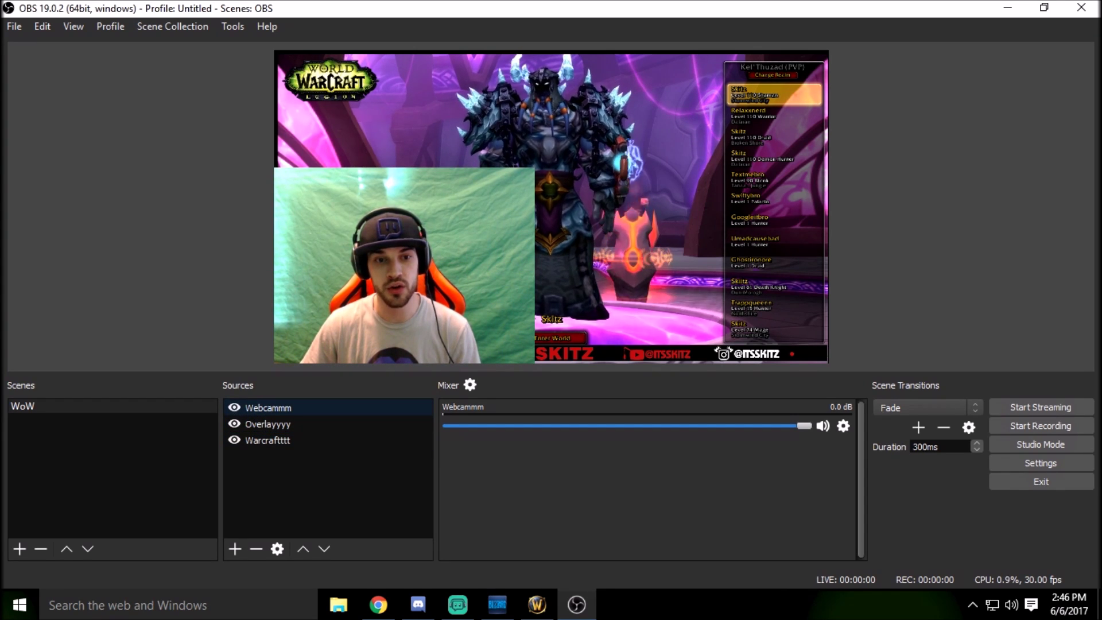
click(268, 407)
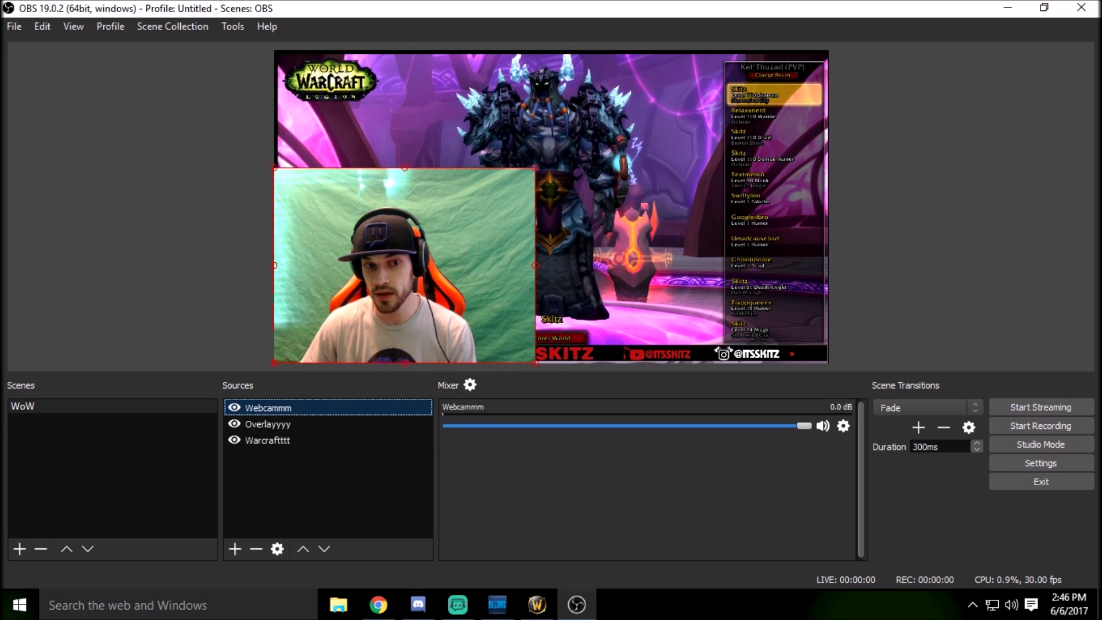